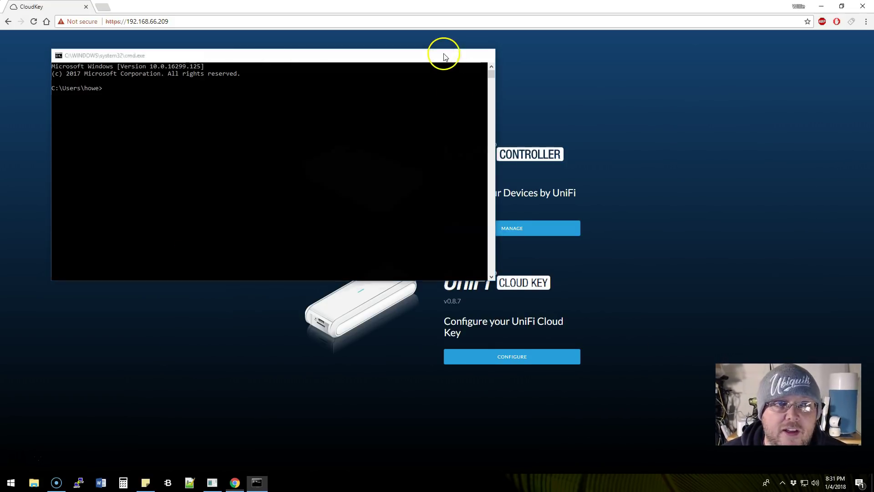
Minimize the command prompt, move the Notepad++ repair notes to the right, and bring Chrome forward
click(444, 54)
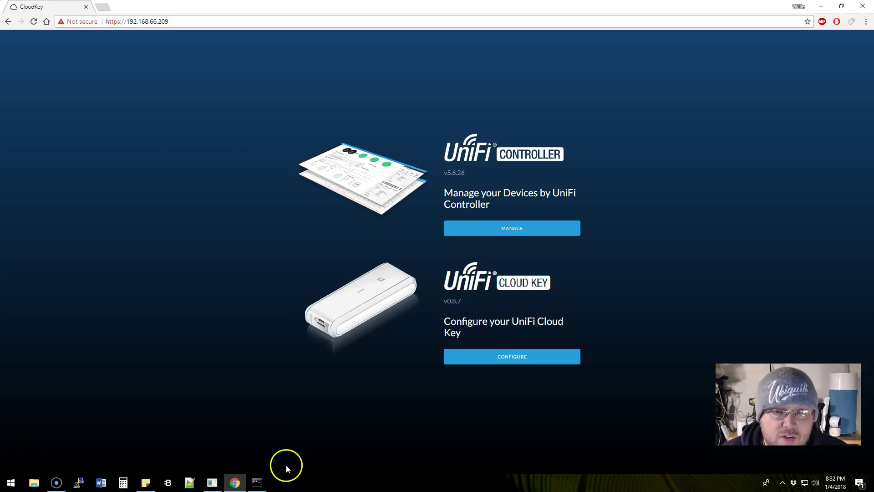
click(184, 484)
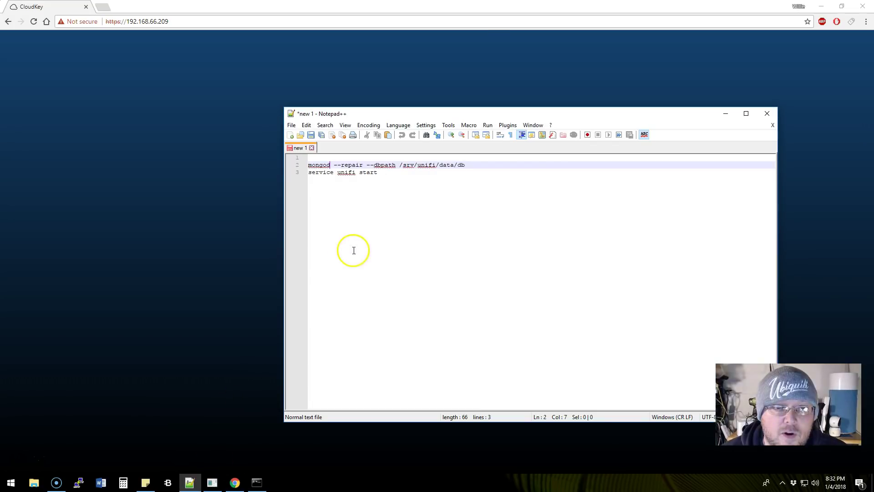
drag(377, 113, 582, 103)
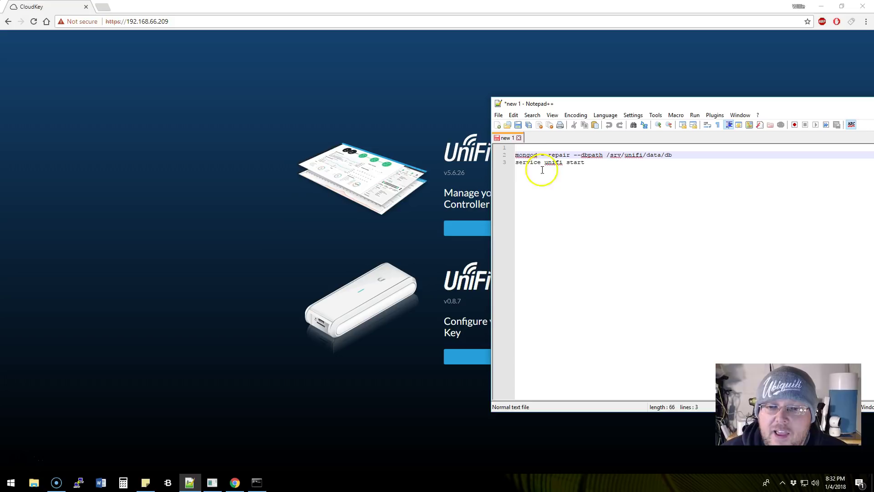
click(274, 255)
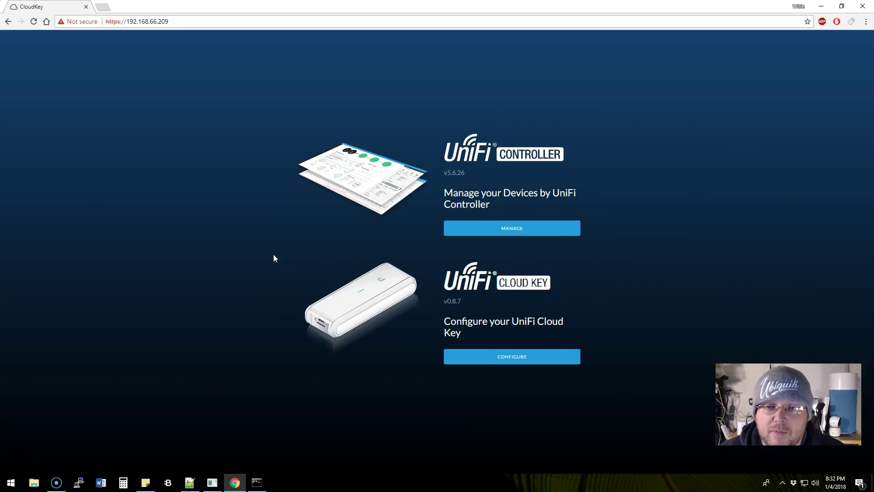
click(505, 229)
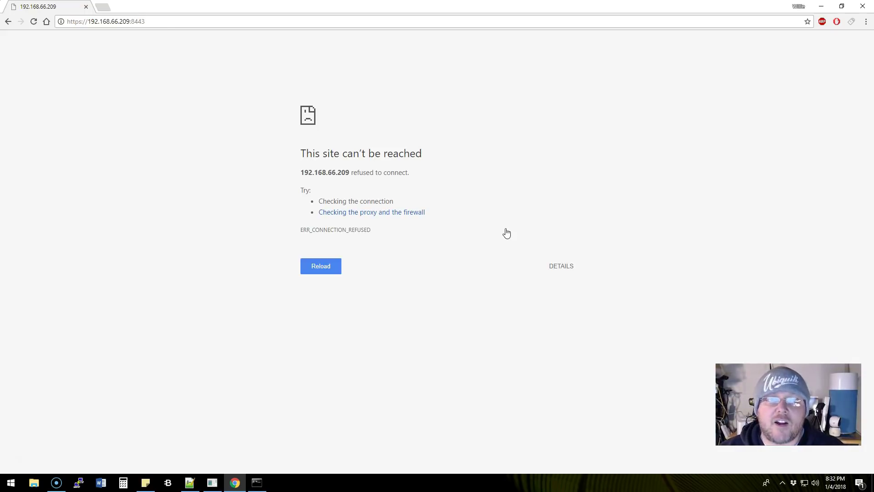
click(7, 22)
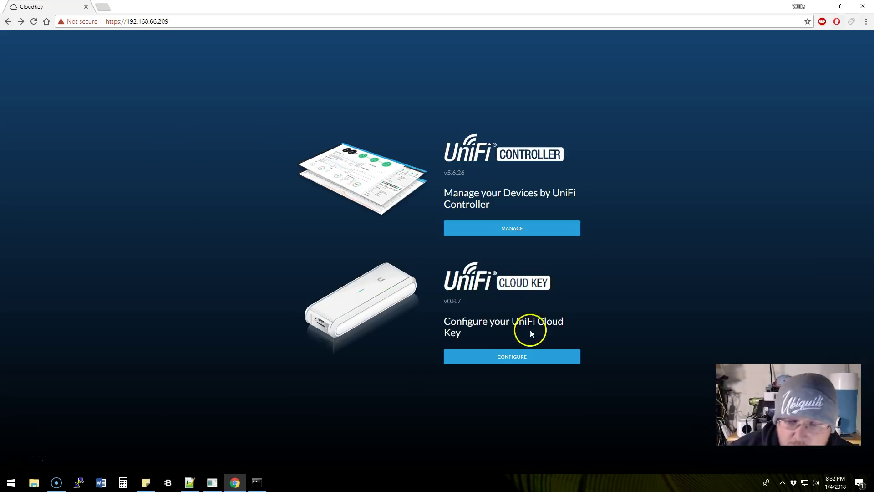
Sign in to the Cloud Key configuration with the Cloud Key username and password, retrying the password
click(514, 356)
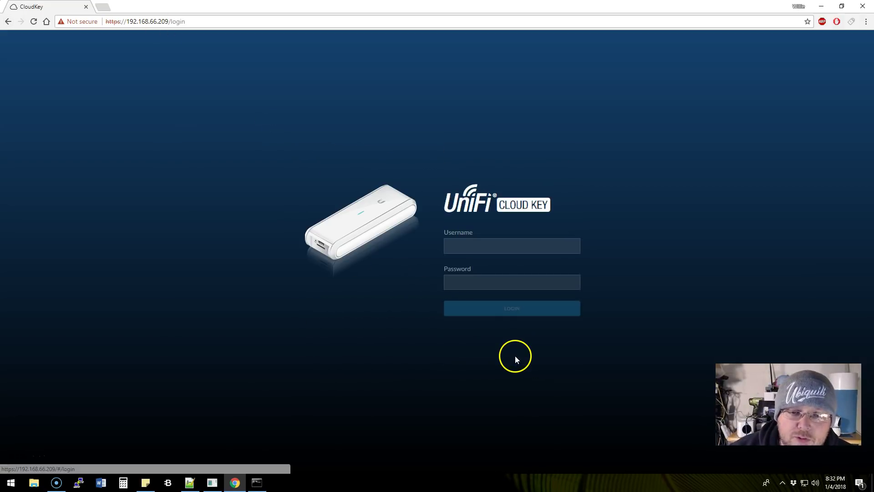
click(463, 246)
text(ubnt)
key(Tab)
text(******)
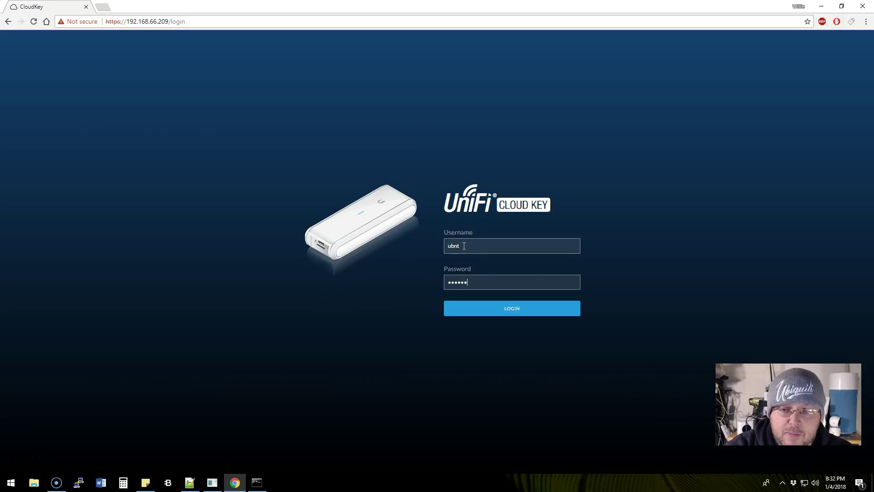
key(Return)
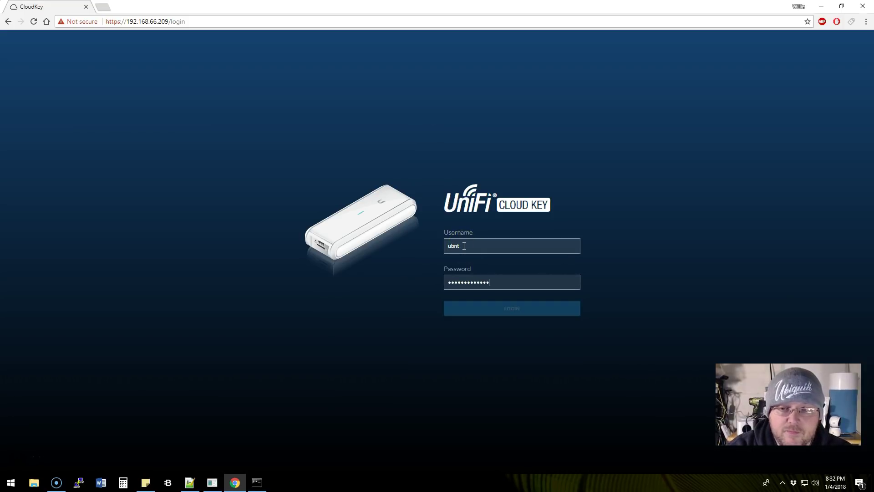
text(•••••••••)
key(Return)
click(369, 259)
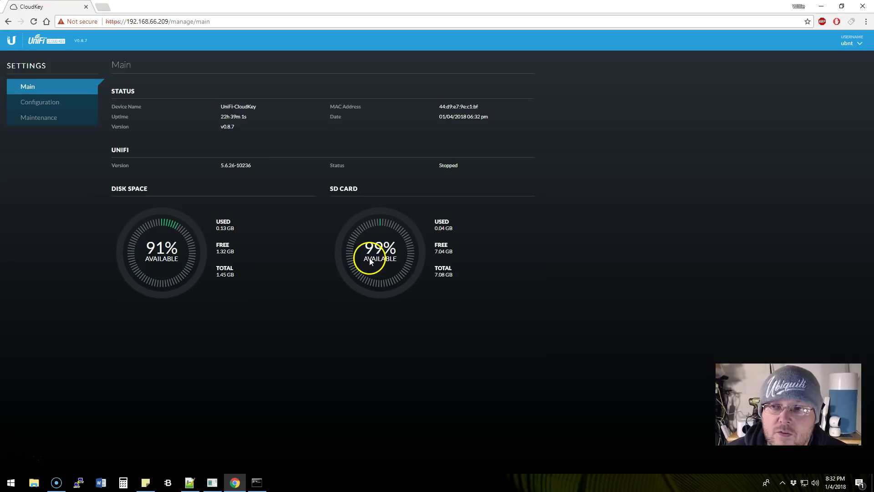
Open Maintenance to list the seven auto-backups, with the mongod repair notes beside it
click(49, 121)
scroll(275, 261, down, 1)
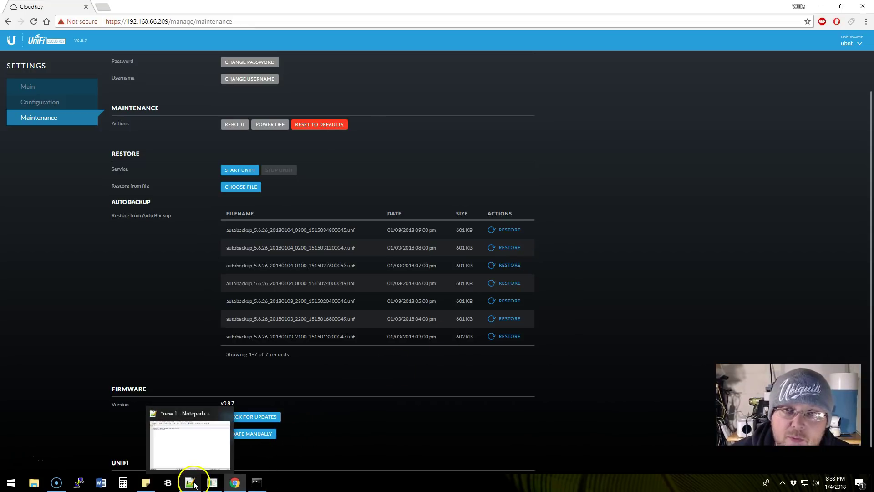
click(191, 453)
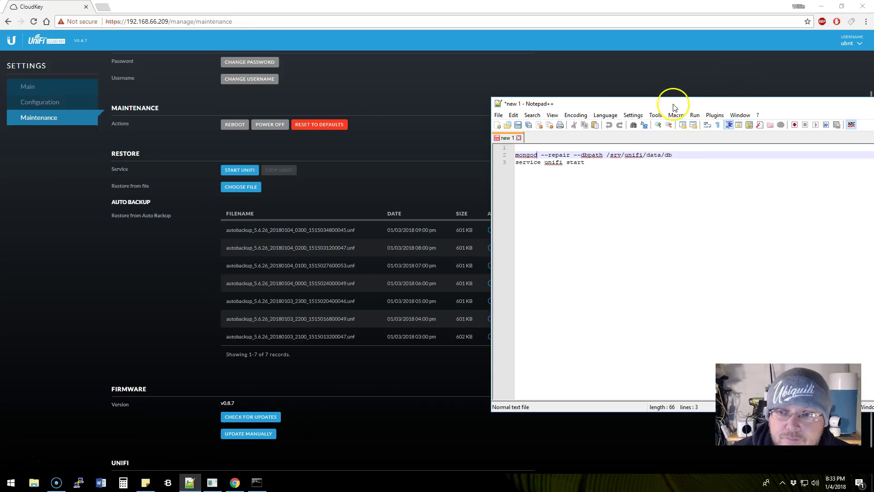
drag(673, 104, 579, 80)
drag(422, 131, 579, 131)
click(585, 140)
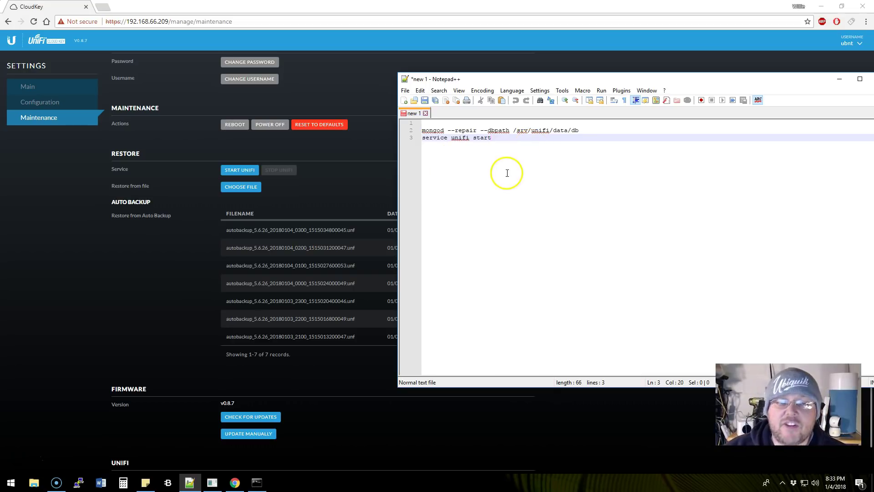
SSH into the Cloud Key at 192.168.66.209, accepting its host key and entering the password
click(248, 486)
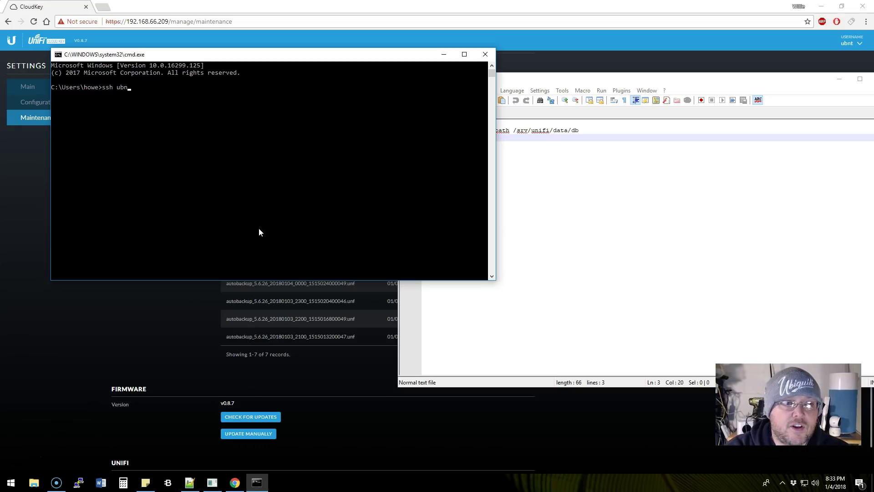
text(ssh ubnt@192.)
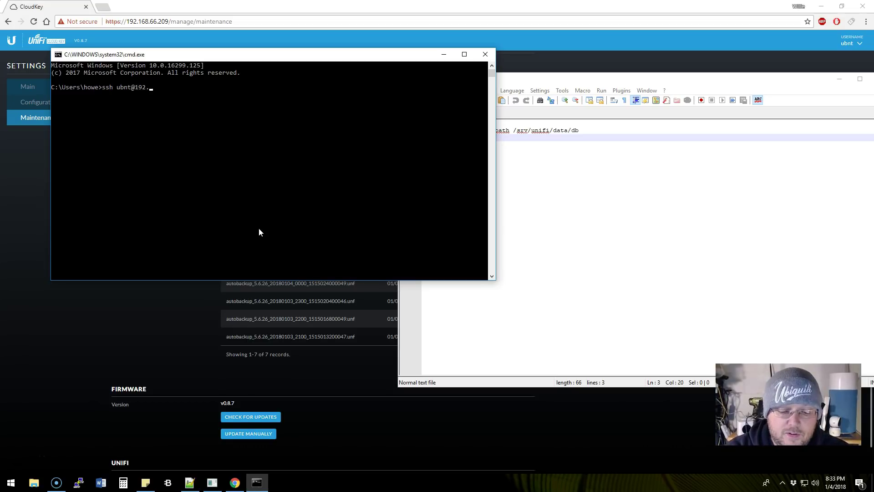
text(168.66.209)
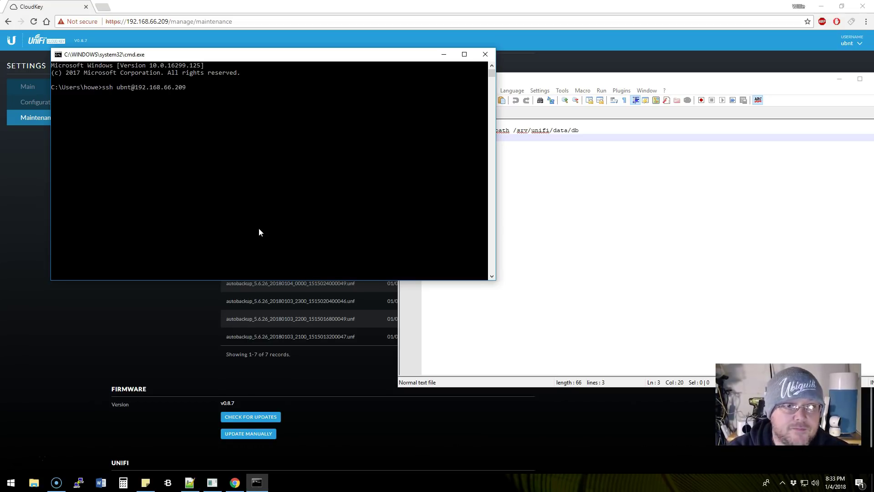
key(Return)
text(yes)
key(Return)
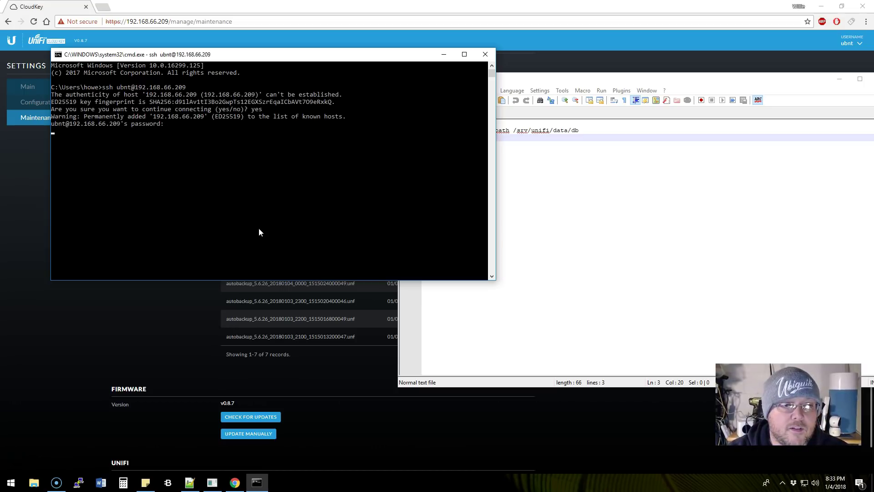
key(Return)
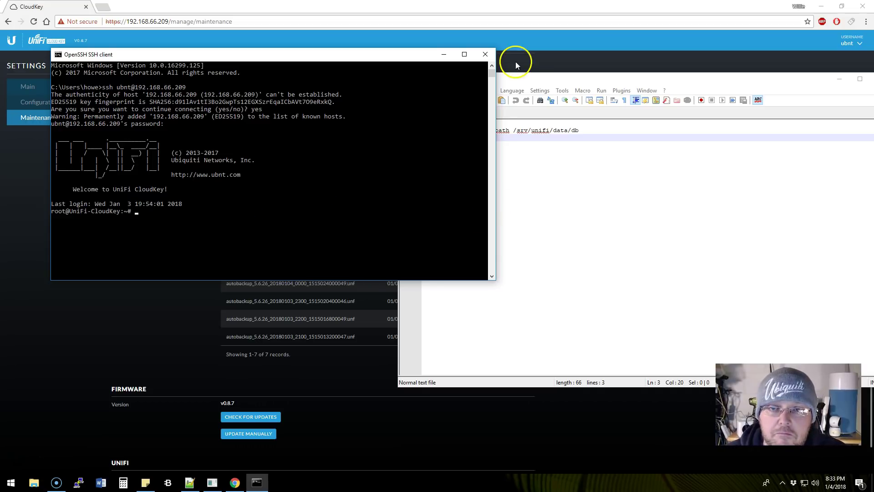
Run 'service unifi stop' twice in the SSH session, then return to the Maintenance page
click(256, 167)
text(ser)
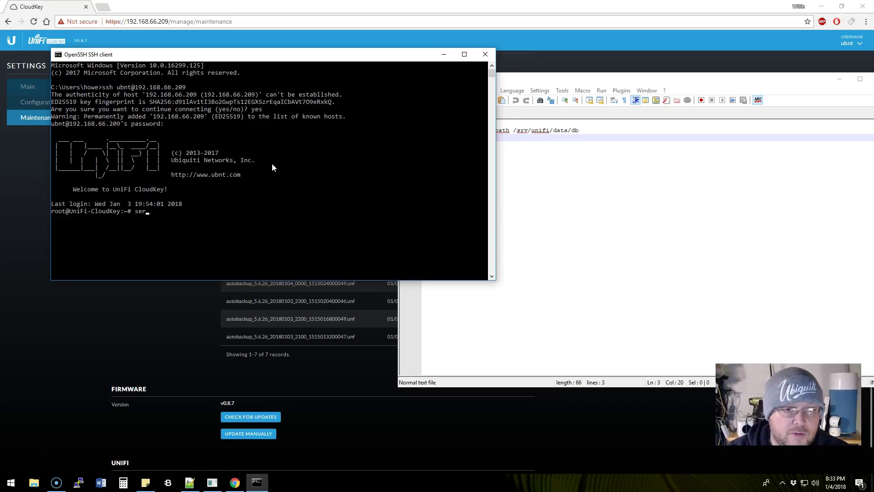
text(vice )
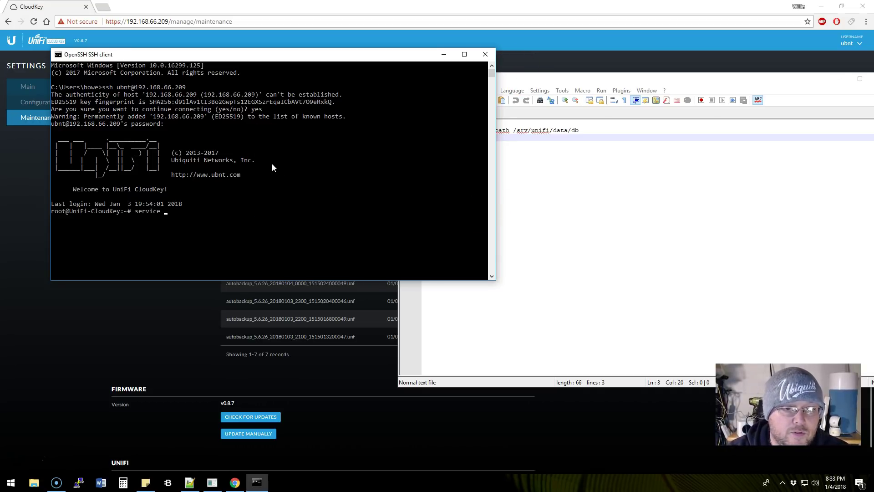
text(unifi stop)
key(Return)
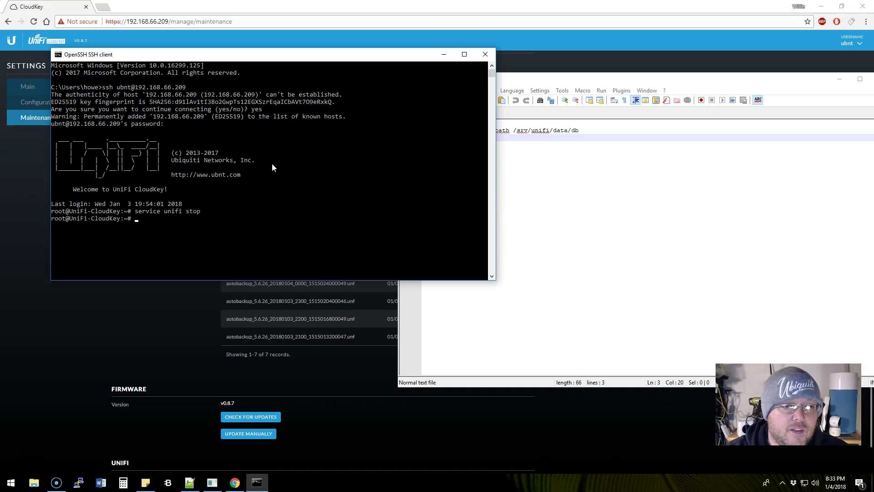
key(Up)
key(Return)
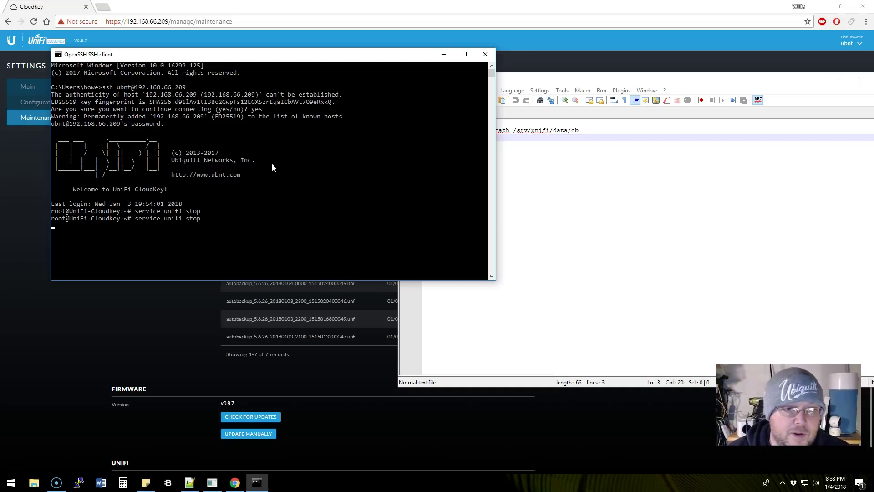
click(167, 353)
Copy the mongod --repair command from Notepad++ and paste it into the SSH root prompt
click(33, 21)
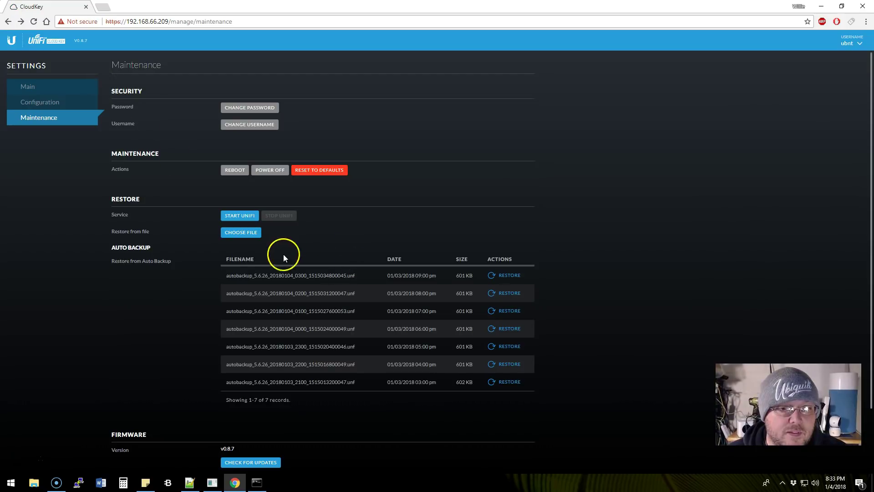
click(257, 482)
click(189, 482)
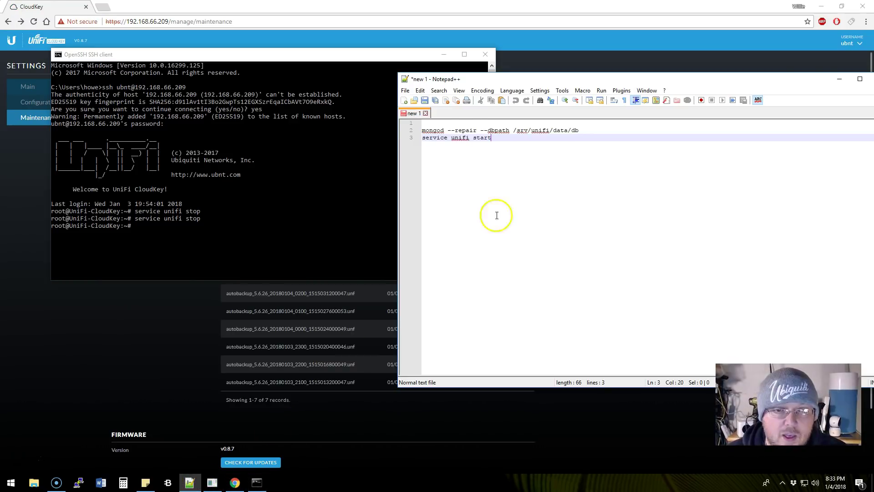
drag(422, 131, 580, 131)
right_click(567, 130)
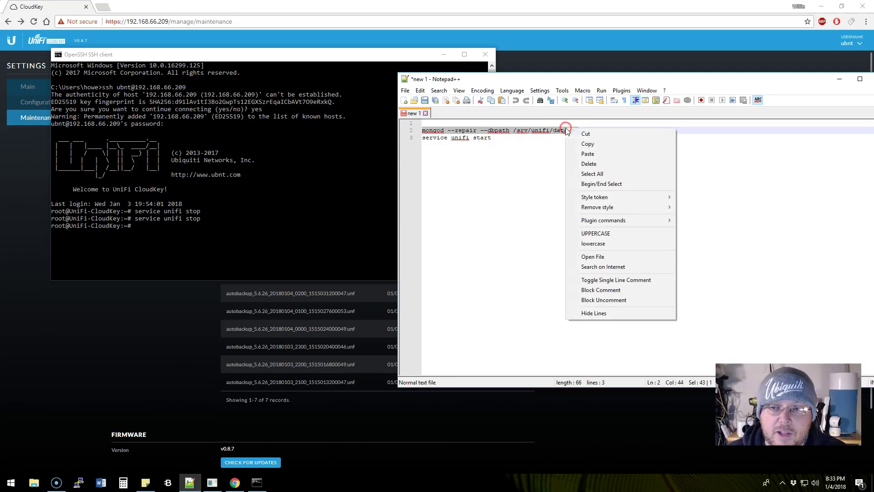
click(587, 144)
click(207, 233)
right_click(207, 231)
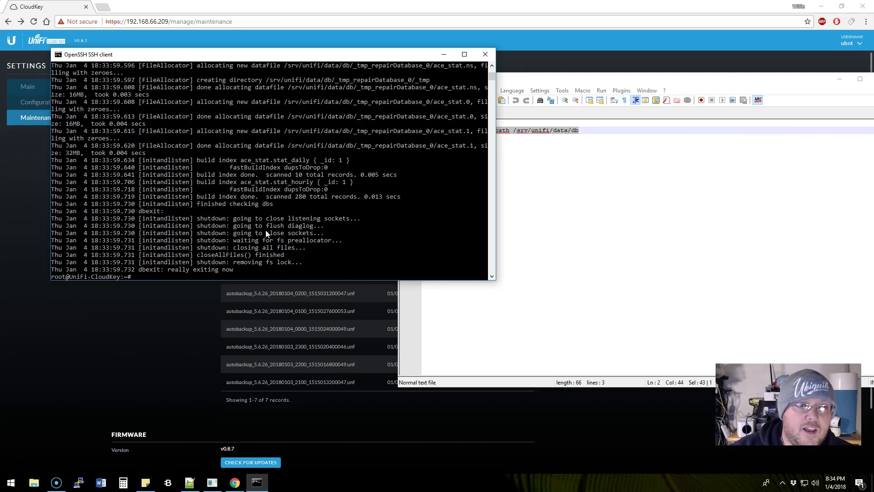
Scroll the repair output to confirm it ended with 'dbexit: really exiting now'
scroll(282, 237, up, 6)
scroll(286, 240, up, 12)
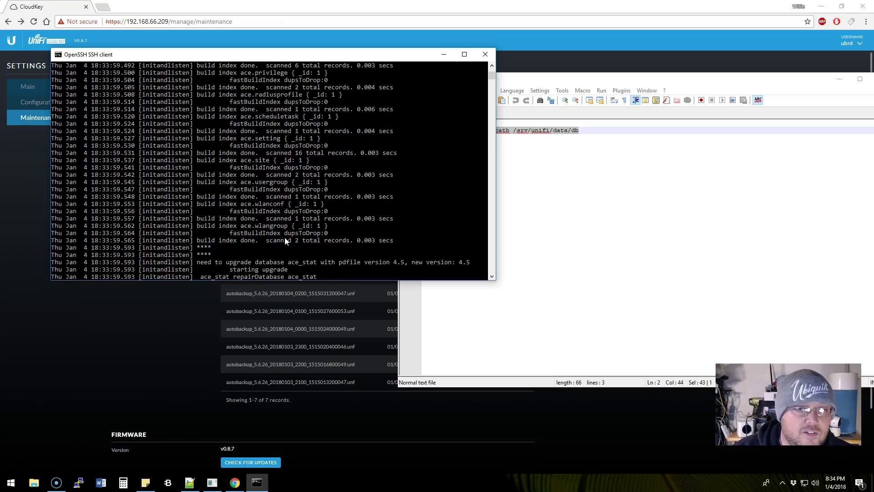
scroll(287, 237, down, 20)
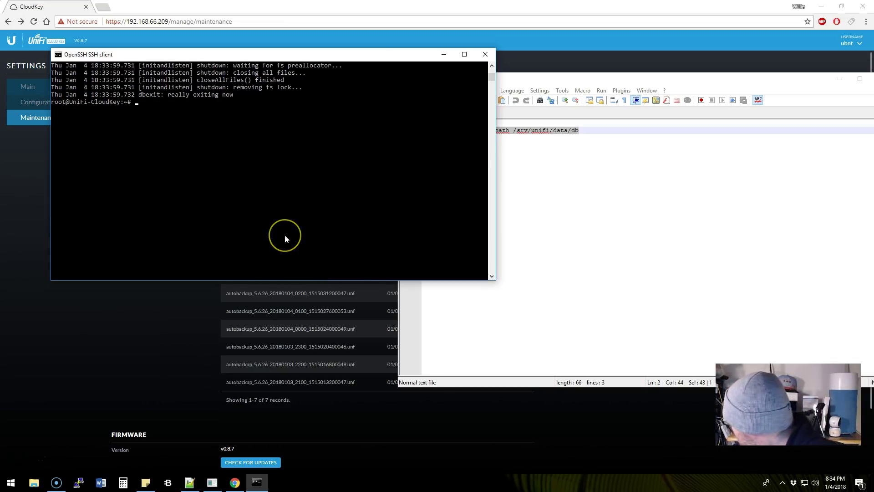
scroll(278, 158, up, 2)
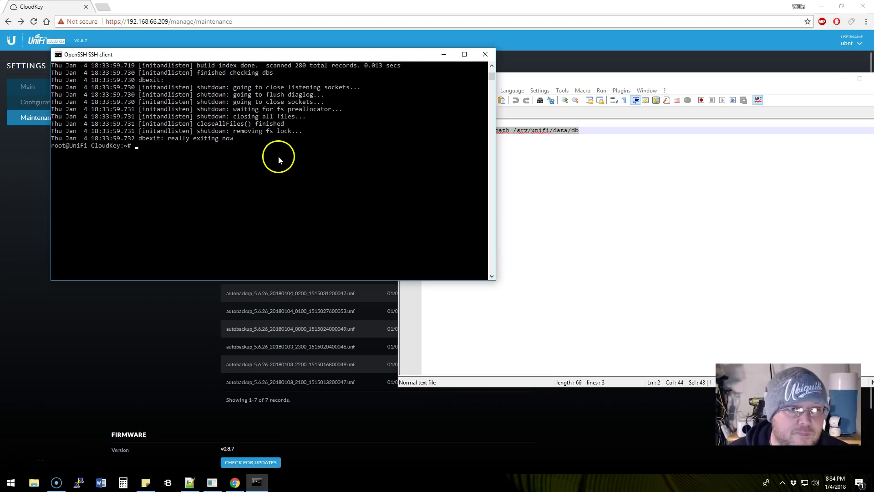
Run 'service unifi start' and list processes with 'ps ax' to check UniFi started
text(sserv)
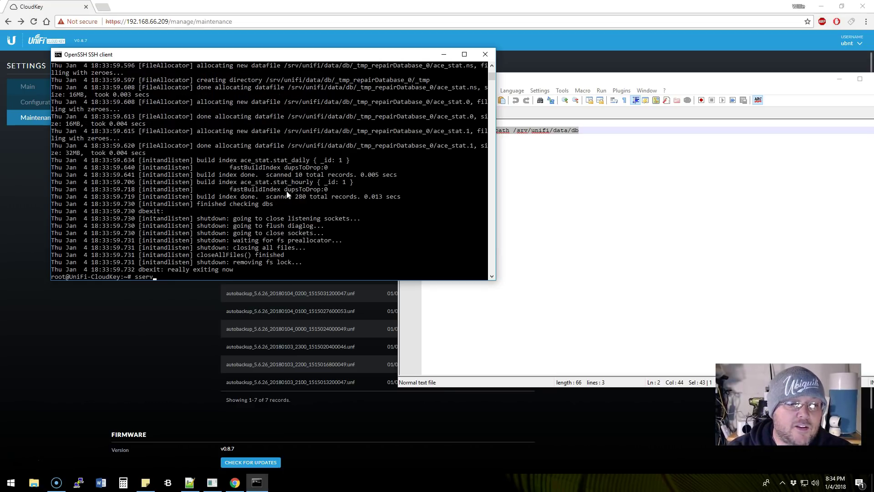
text(rvice unifi)
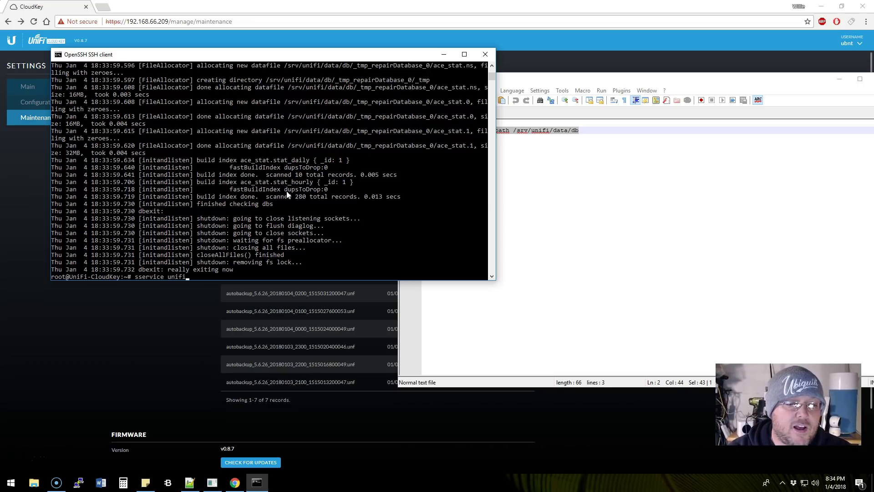
text( start)
key(Return)
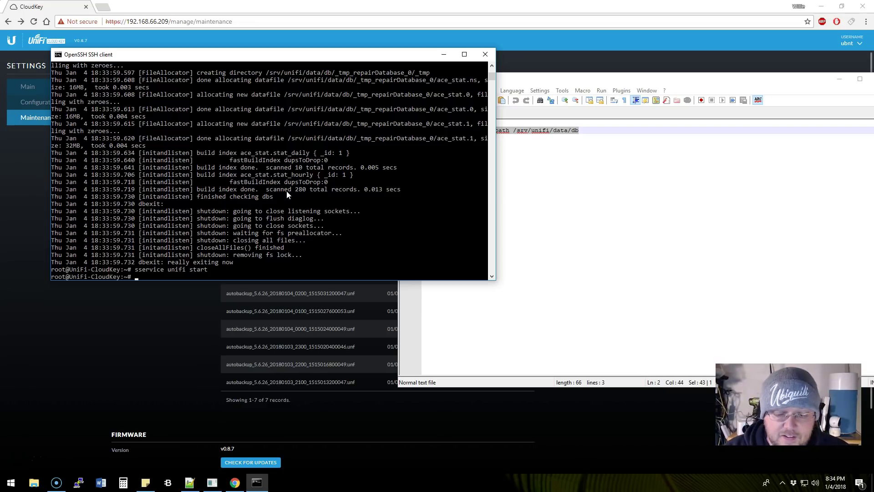
text(ps ax)
key(Return)
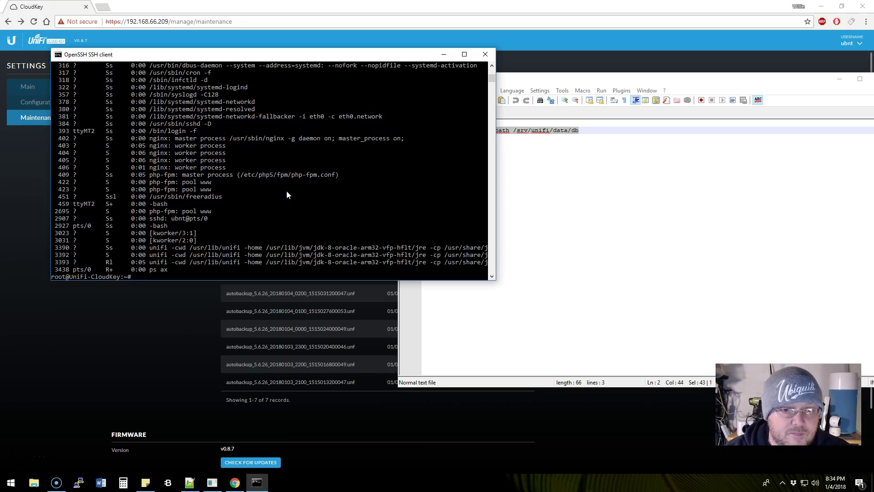
click(255, 310)
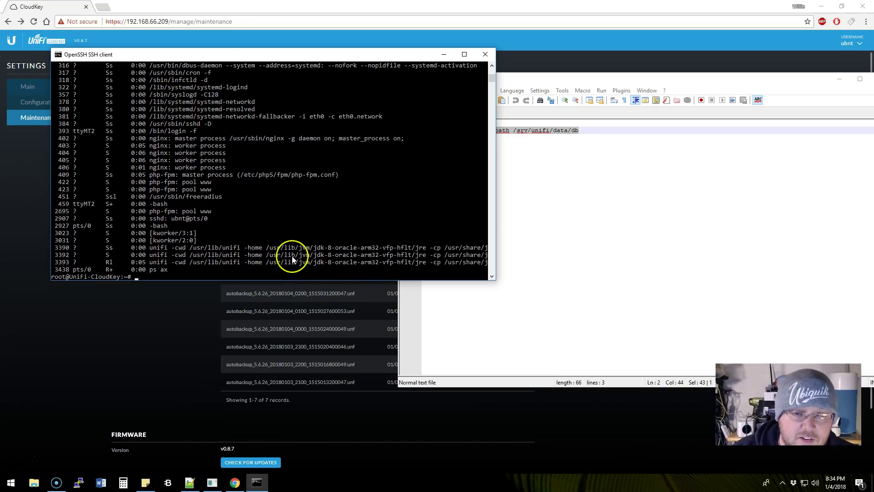
key(Up)
key(Return)
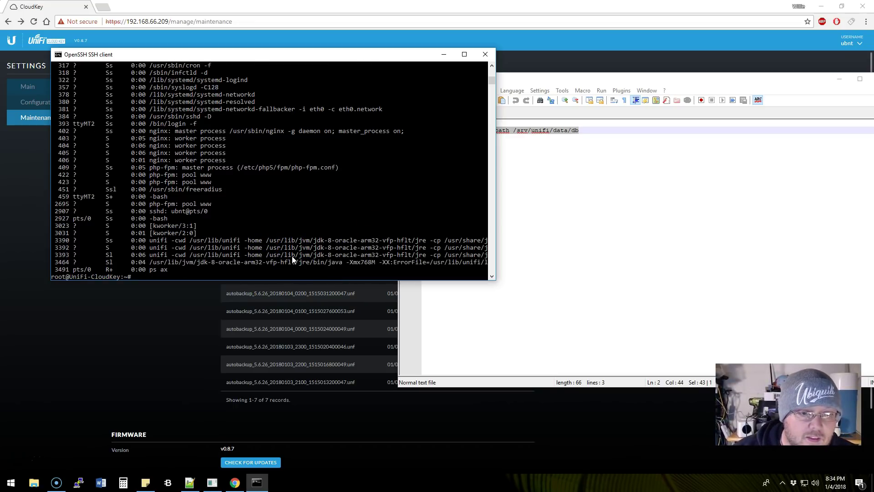
Rerun 'ps ax' to confirm the UniFi Java processes are running, then return to Chrome
scroll(282, 275, up, 5)
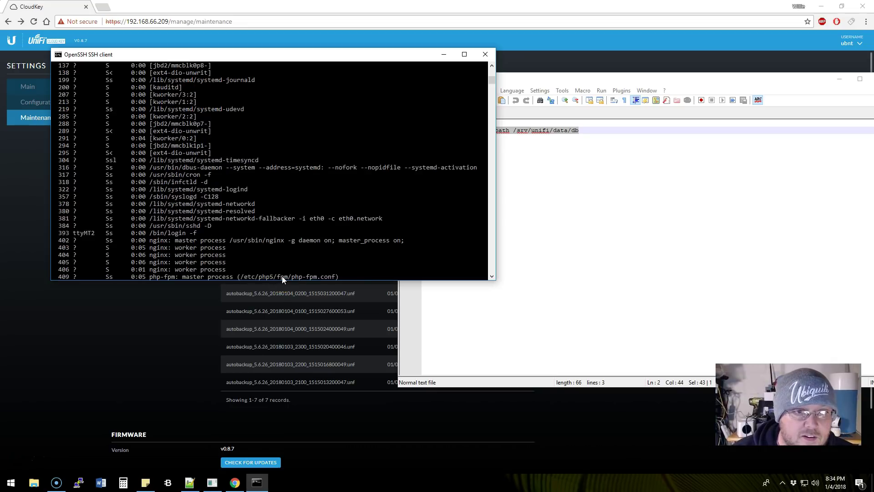
scroll(282, 276, up, 20)
scroll(282, 276, down, 3)
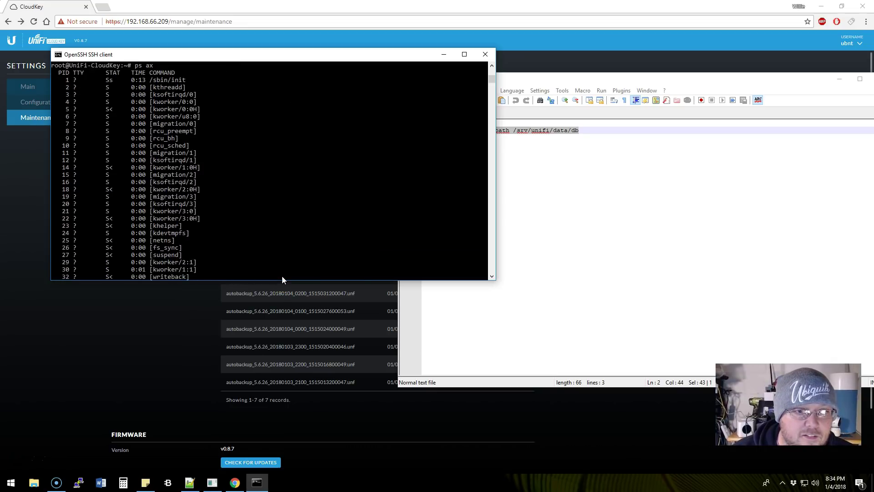
scroll(282, 276, down, 20)
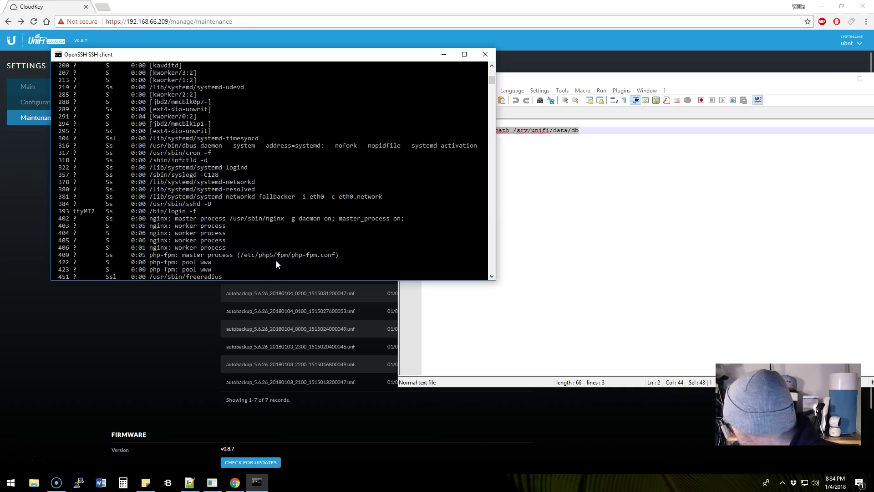
scroll(282, 255, down, 10)
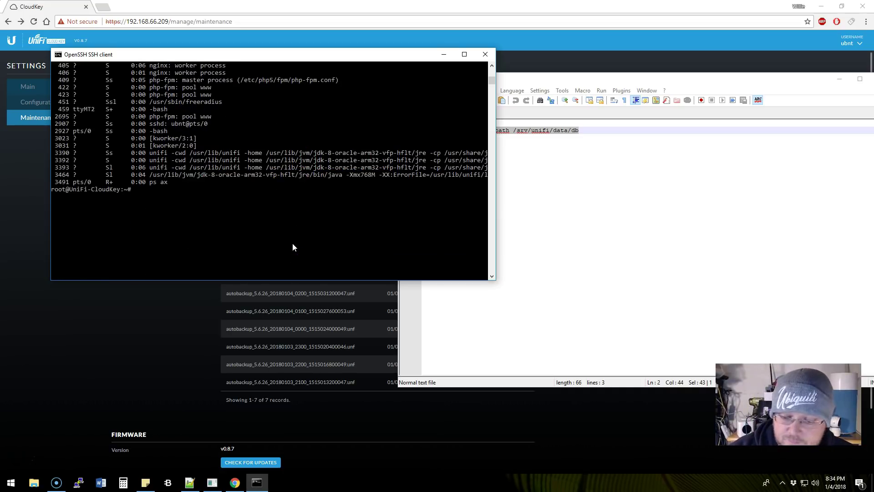
key(Up)
key(Return)
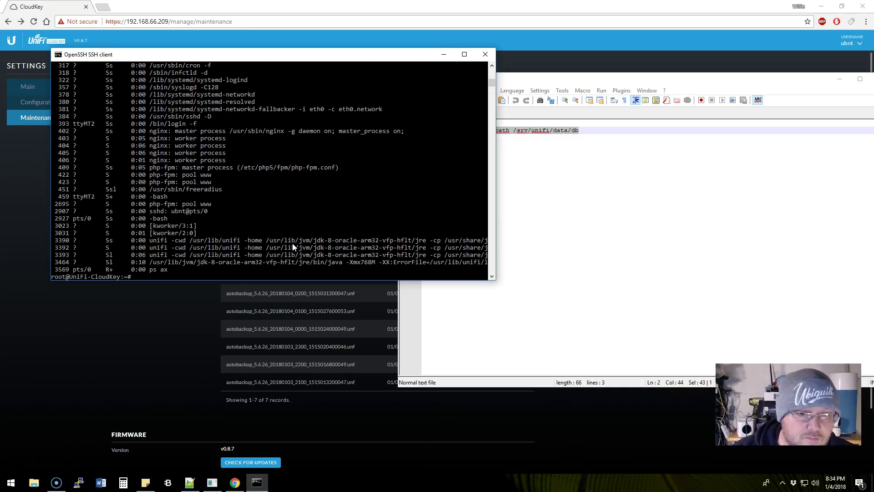
click(187, 323)
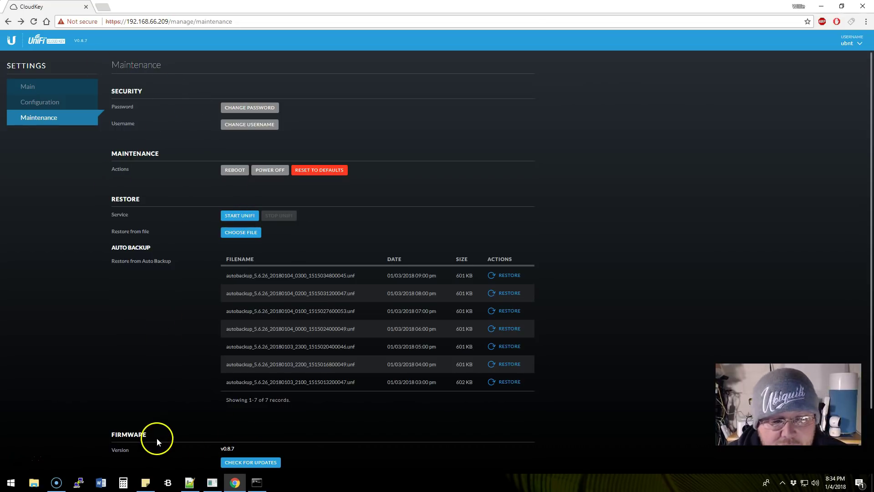
scroll(142, 344, down, 2)
scroll(93, 374, up, 2)
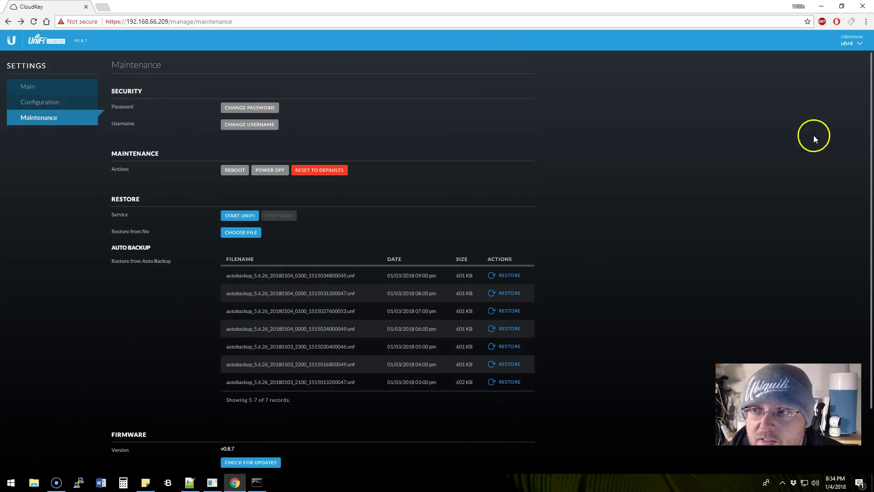
click(848, 43)
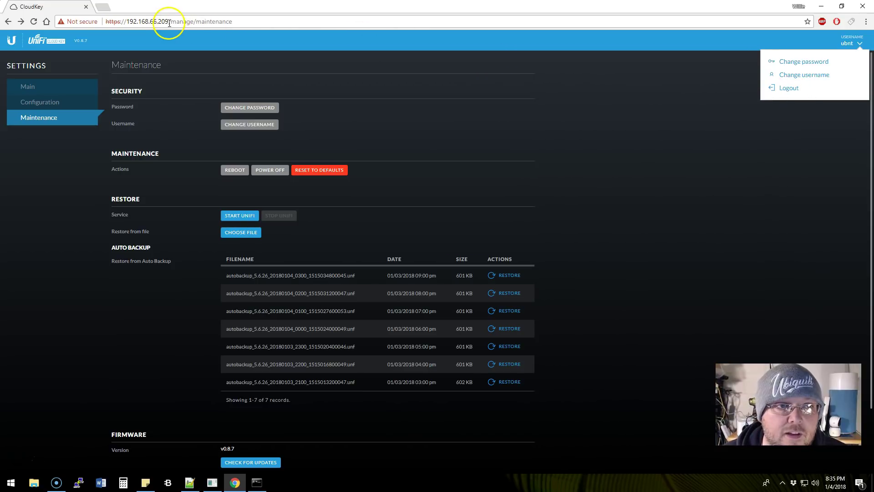
drag(171, 21, 240, 23)
key(BackSpace)
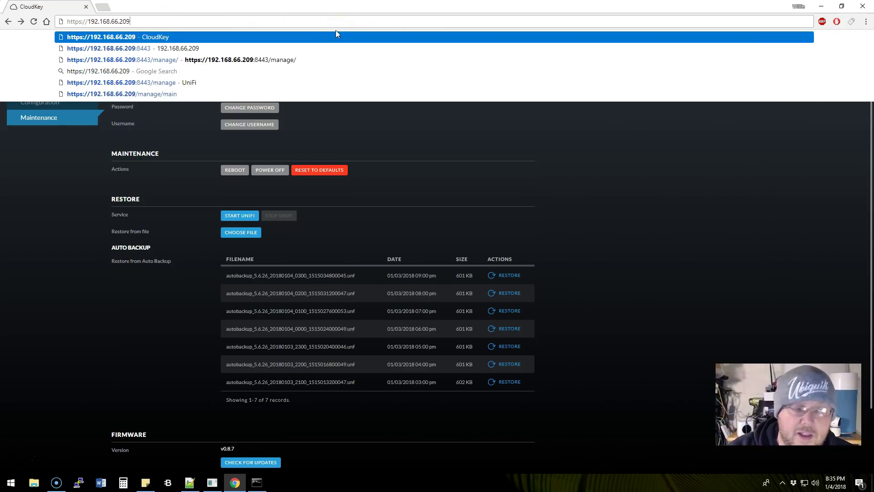
key(Return)
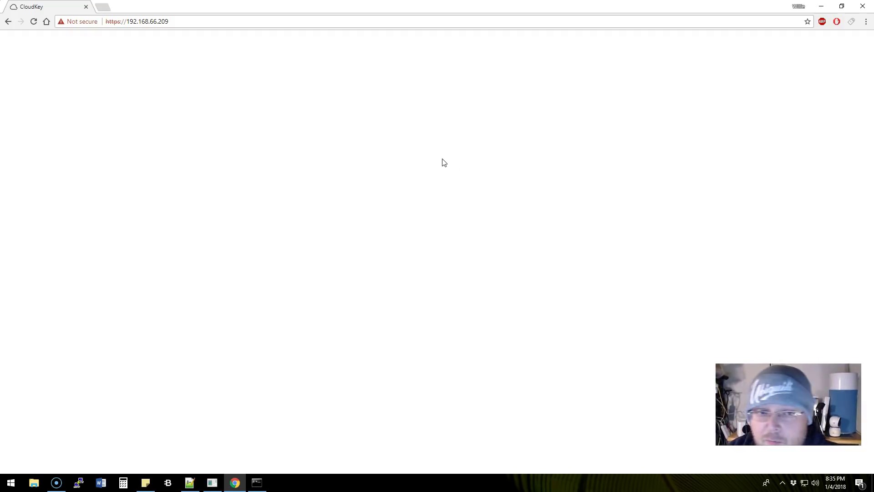
click(418, 172)
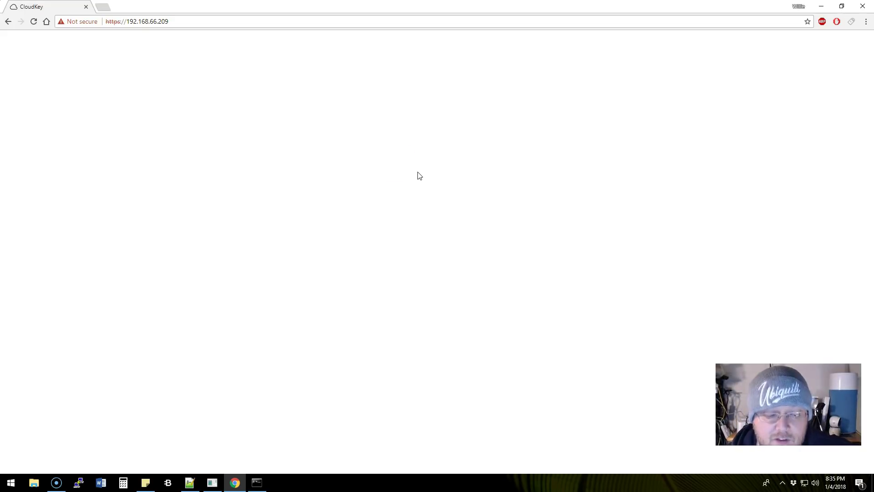
click(36, 24)
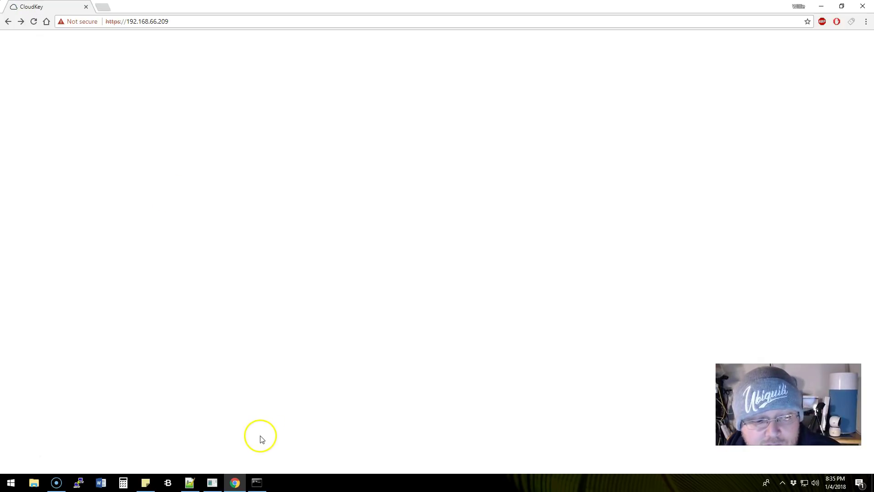
click(256, 483)
click(239, 255)
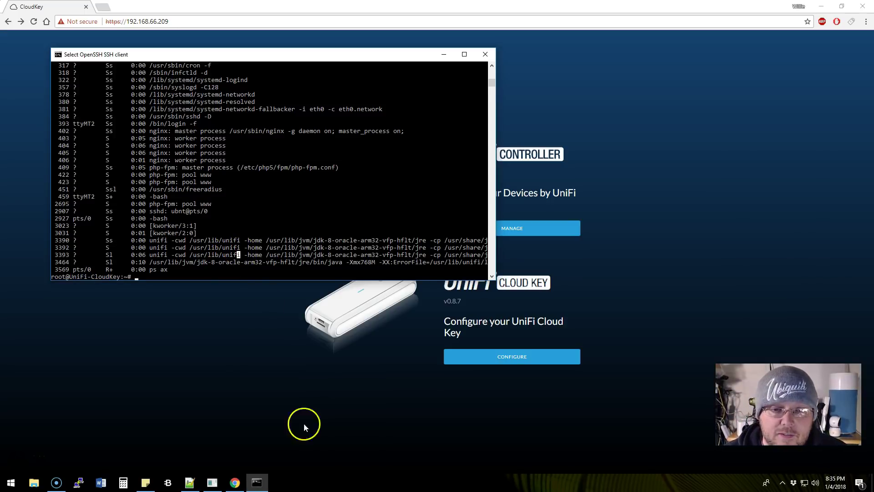
Sign in to the Cloud Key configuration, check the Maintenance auto-backups, and open the account menu
click(267, 367)
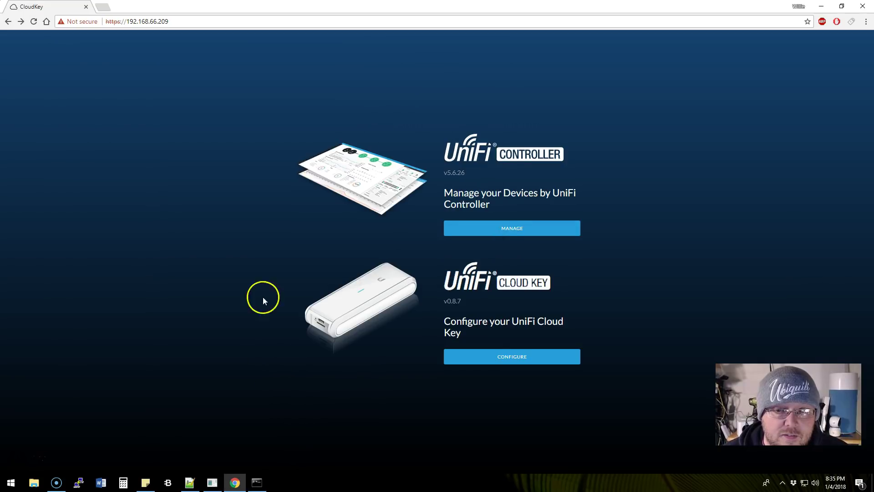
click(496, 363)
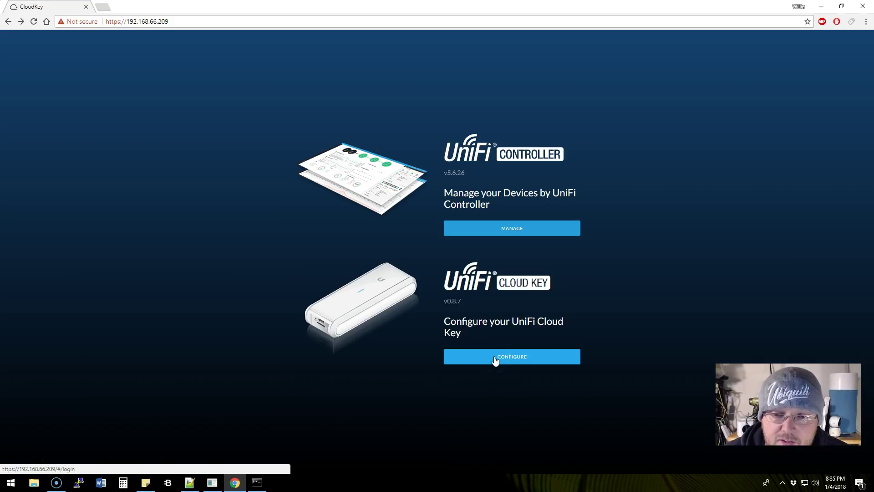
click(495, 360)
click(492, 245)
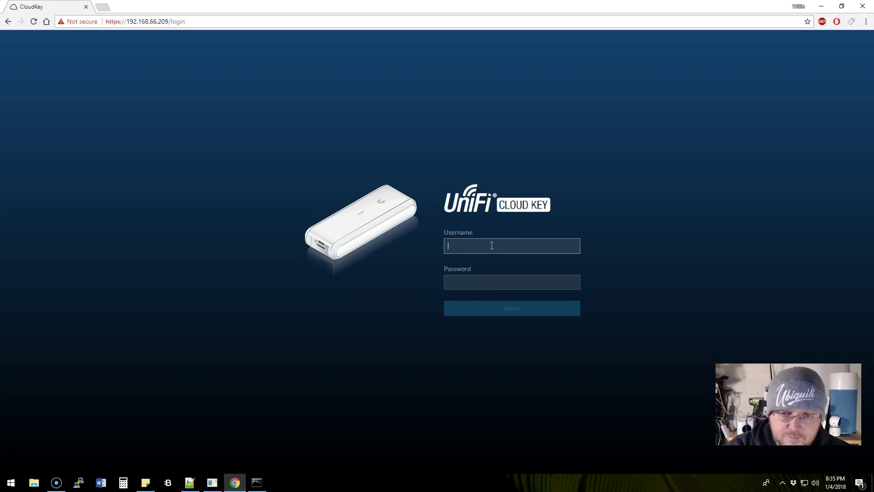
key(Tab)
text(ub)
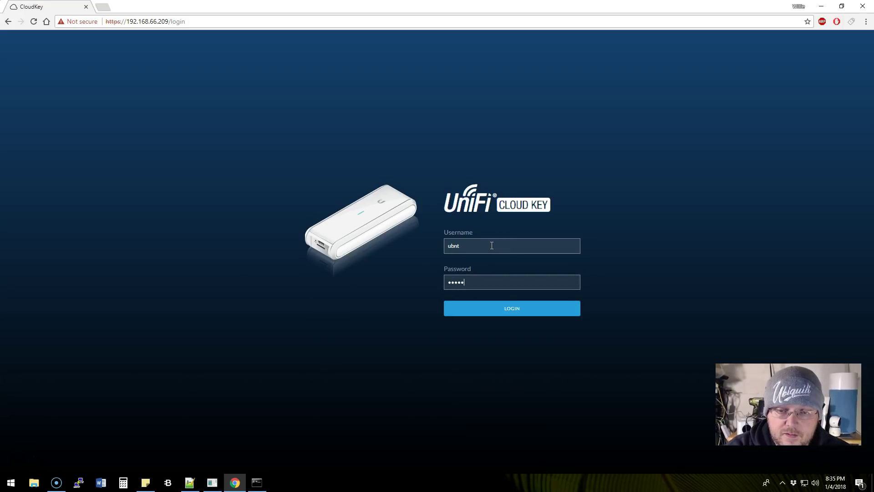
key(Return)
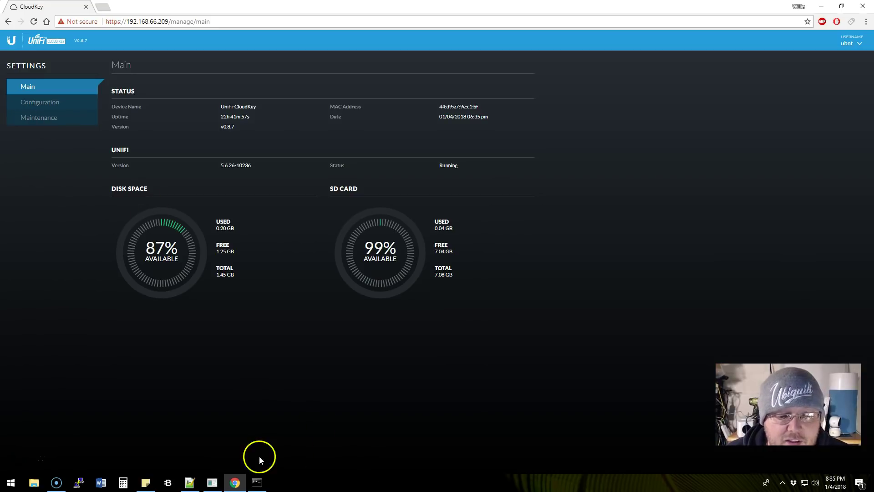
click(56, 122)
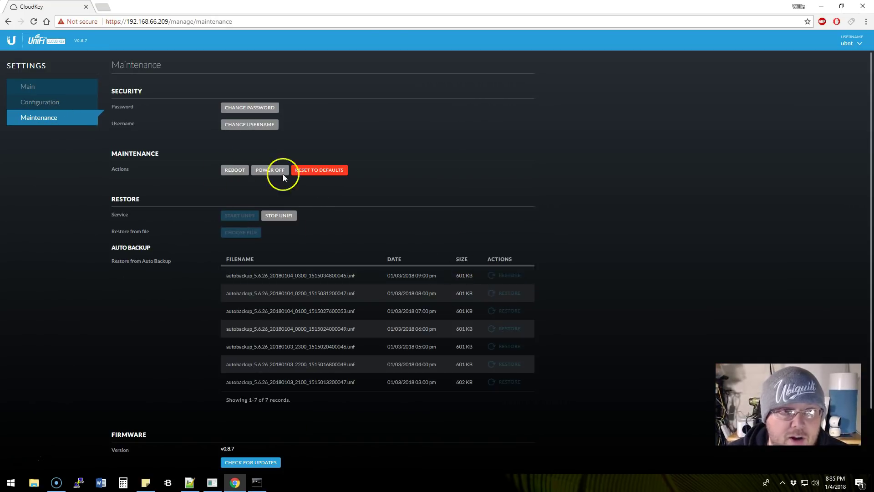
click(837, 45)
Log out of the Cloud Key, load the root address, and choose the UniFi Controller
click(783, 90)
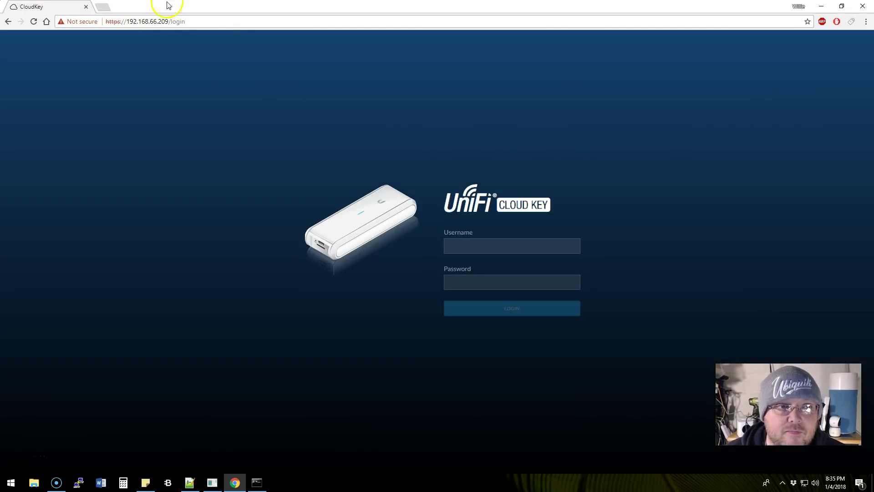
drag(169, 21, 185, 21)
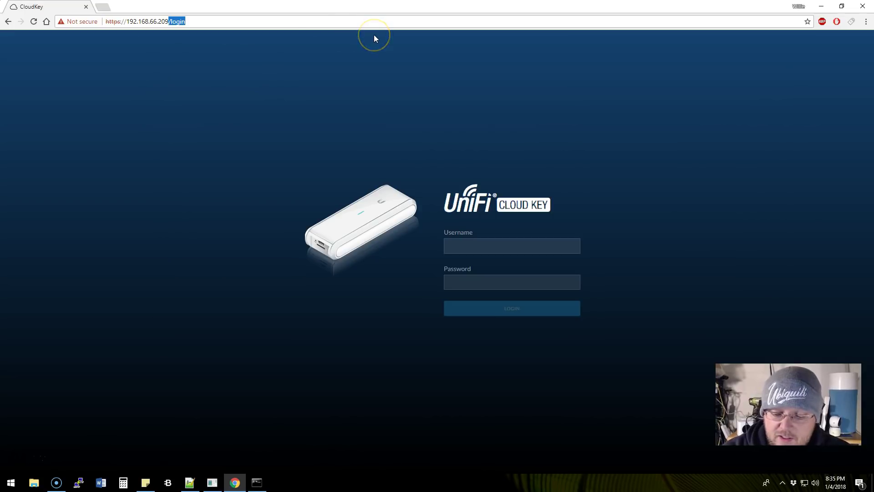
key(BackSpace)
key(Return)
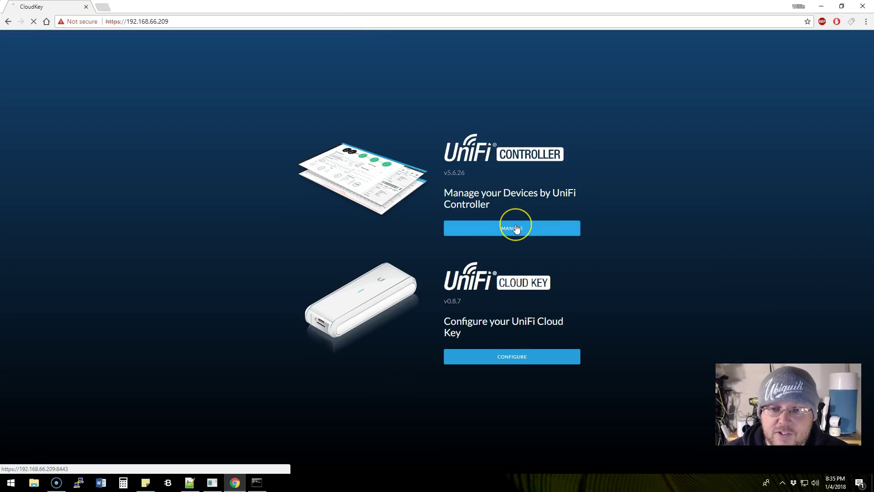
click(516, 229)
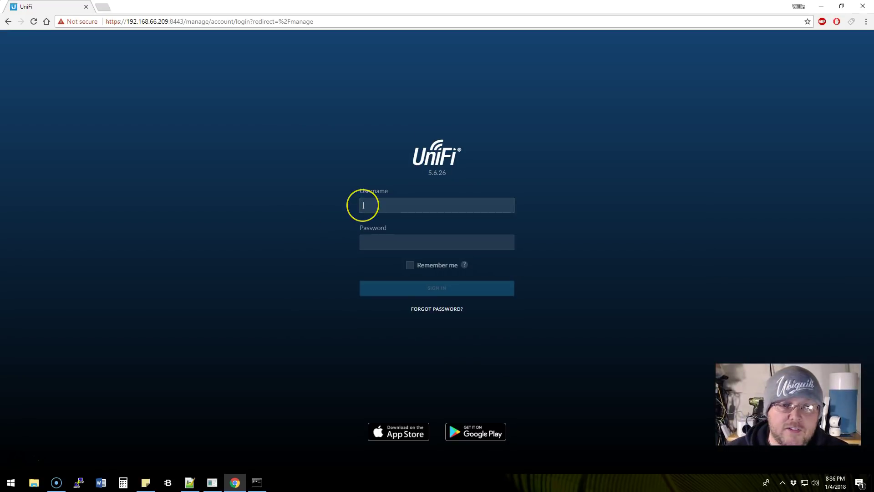
Sign in to the controller with its username and password, retrying until the Happy Place dashboard loads
click(363, 206)
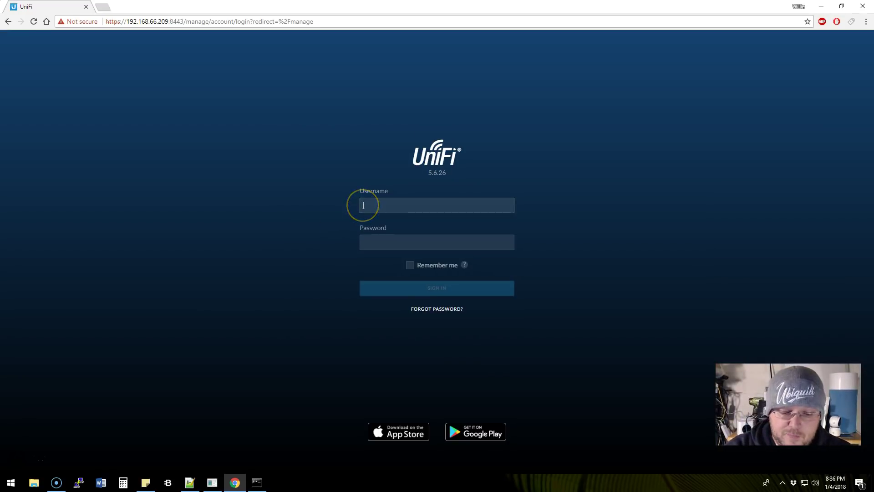
text(whowe)
key(Tab)
text(p)
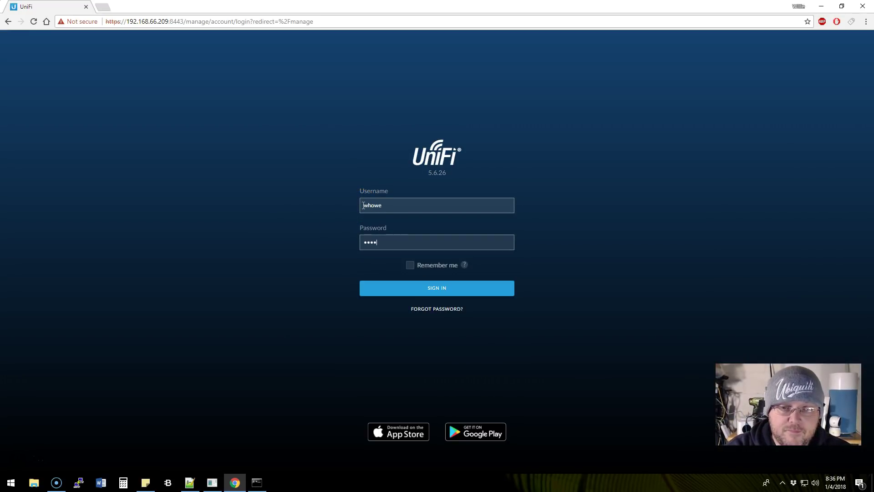
text(•)
key(Return)
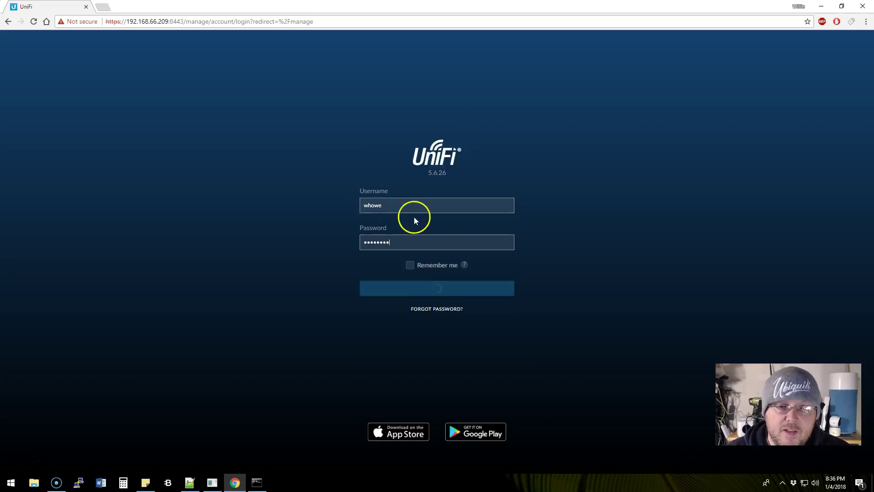
double_click(391, 263)
text(•••••••••)
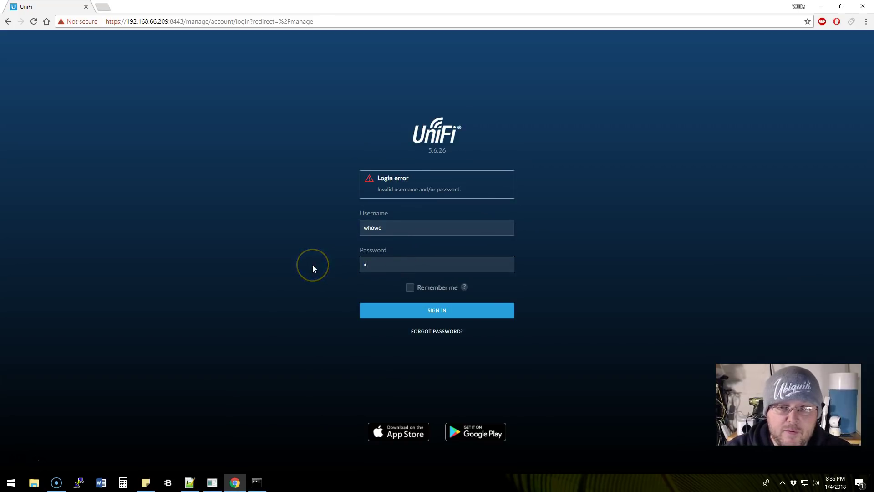
key(Return)
text(•••••••••••••)
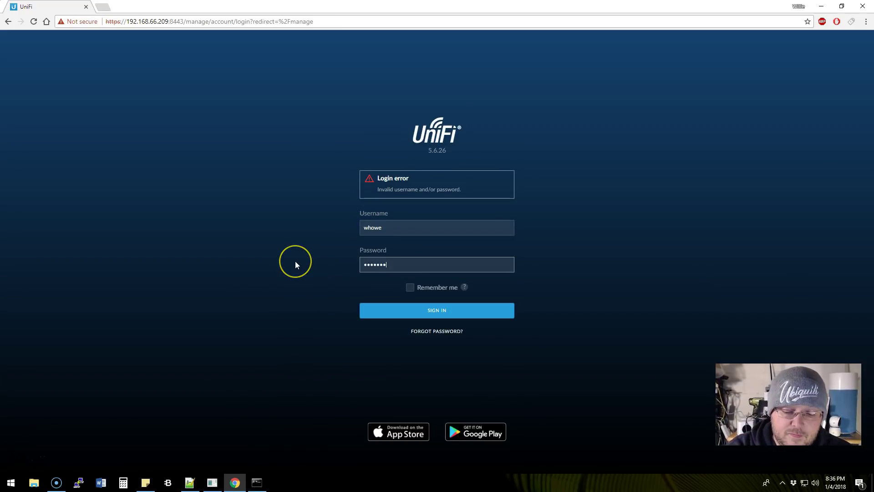
key(Return)
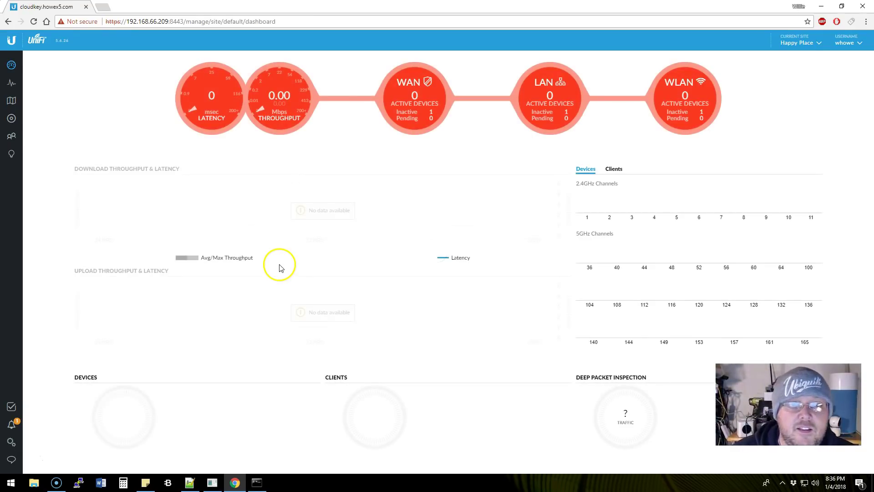
click(11, 118)
click(11, 101)
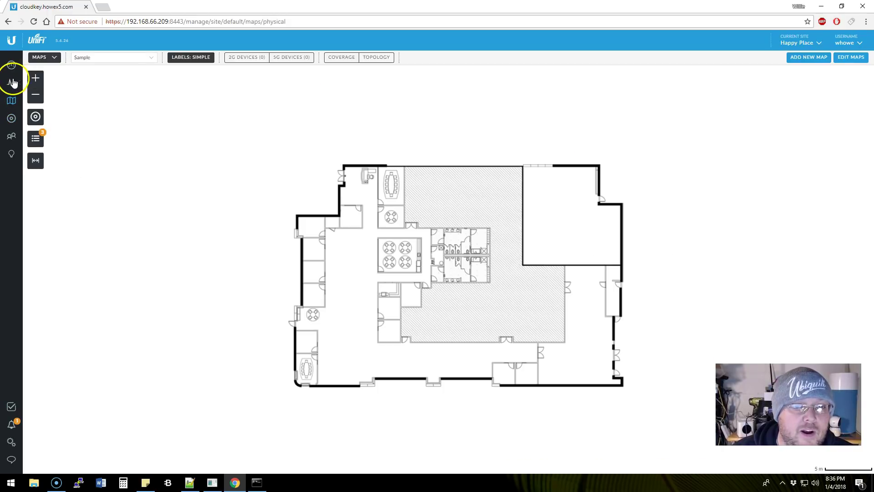
click(11, 82)
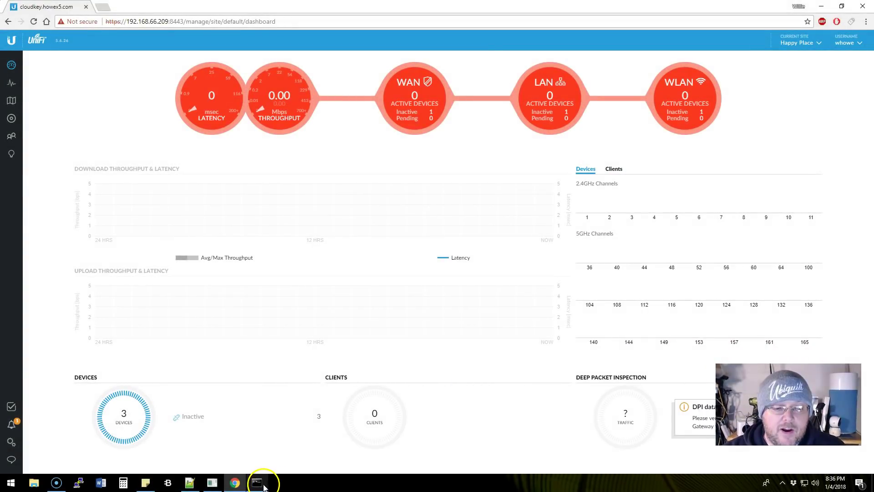
click(257, 482)
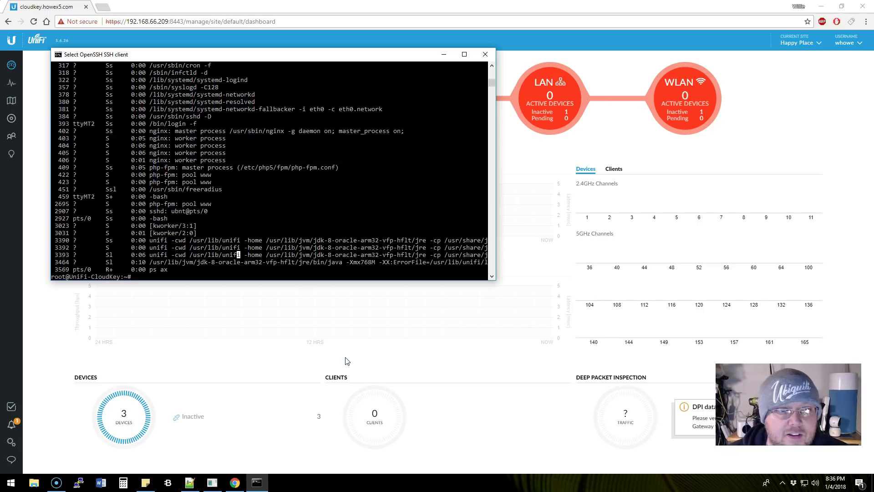
click(308, 234)
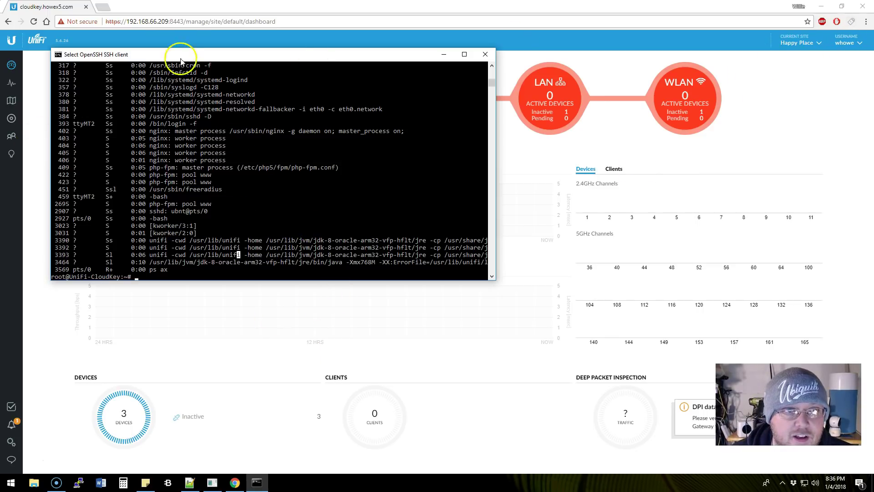
drag(169, 22, 470, 37)
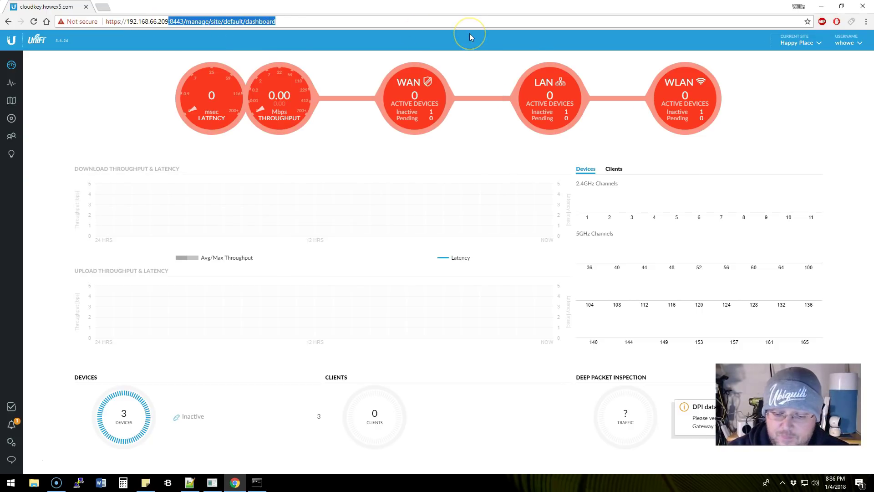
Load the Cloud Key landing page and log into CONFIGURE with the Cloud Key credentials, retrying once
key(BackSpace)
key(Return)
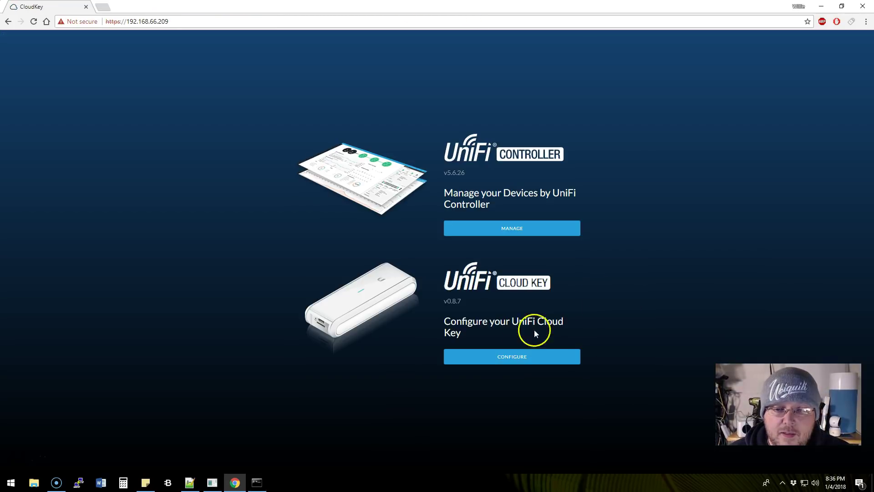
click(501, 356)
click(460, 244)
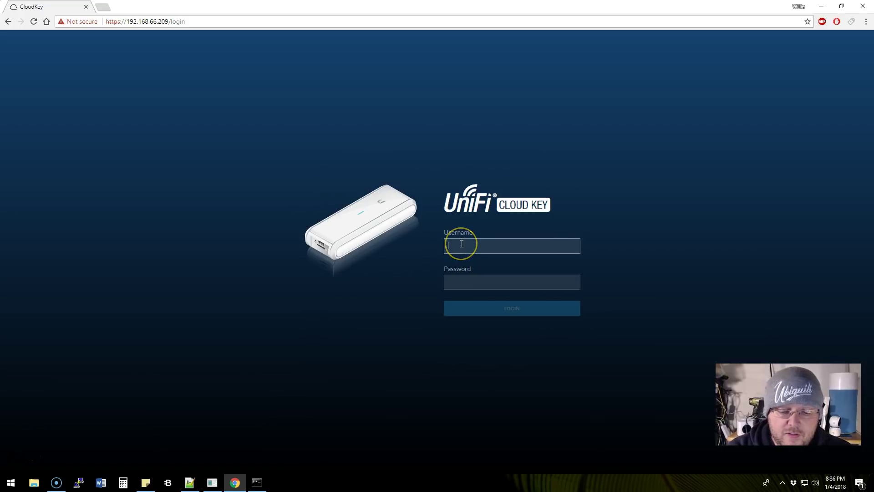
text(ubnt)
key(Tab)
text(ubnt)
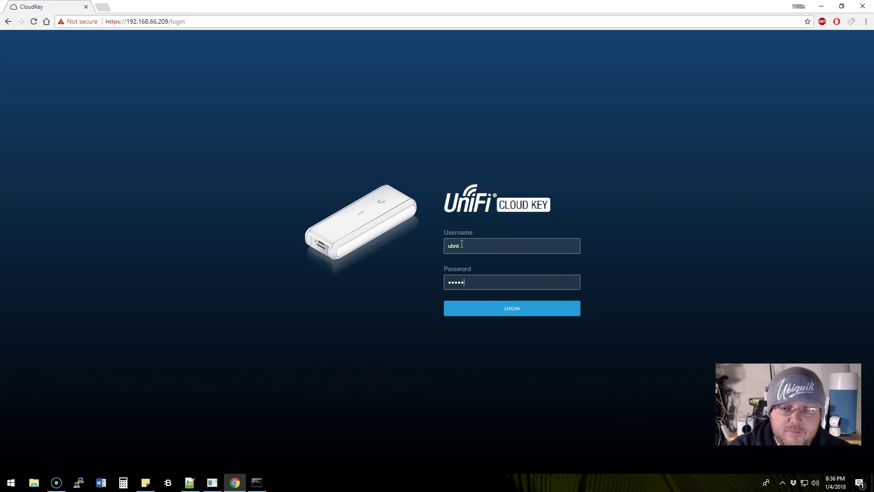
text(ubnt)
key(Return)
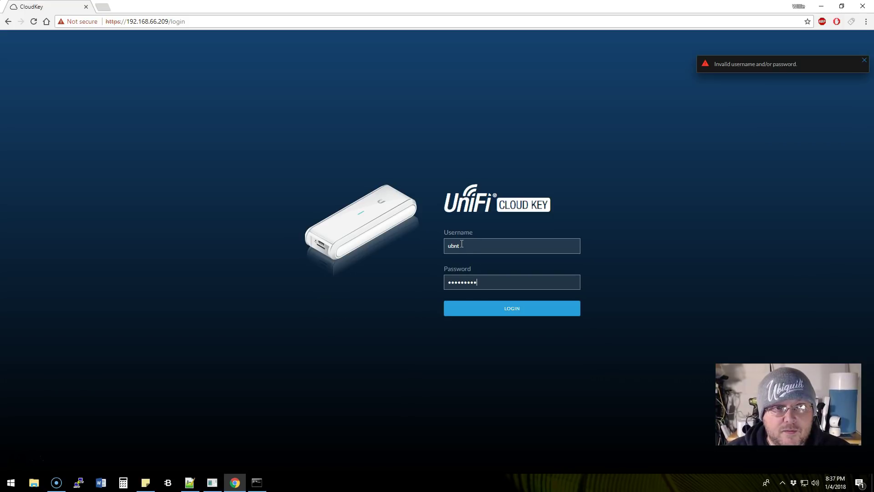
click(493, 247)
click(494, 282)
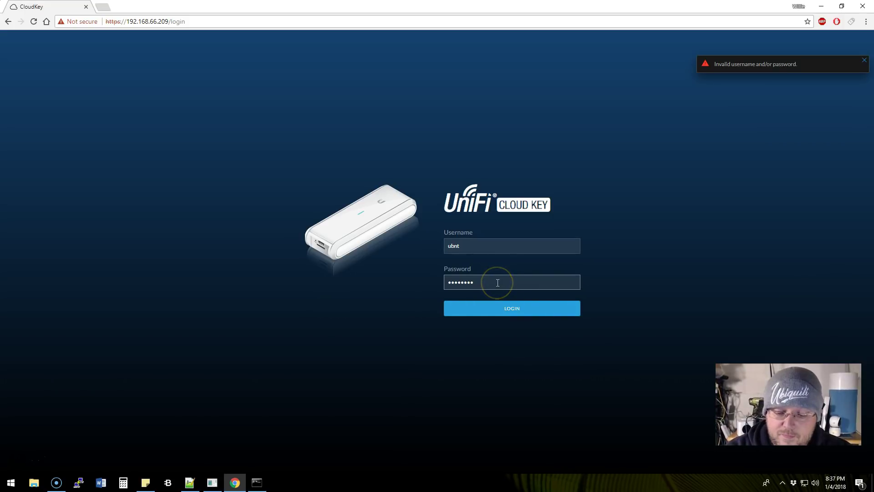
key(Return)
Open Maintenance and scroll to the Auto Backup table showing 7 backups from 01/03/2018
click(48, 116)
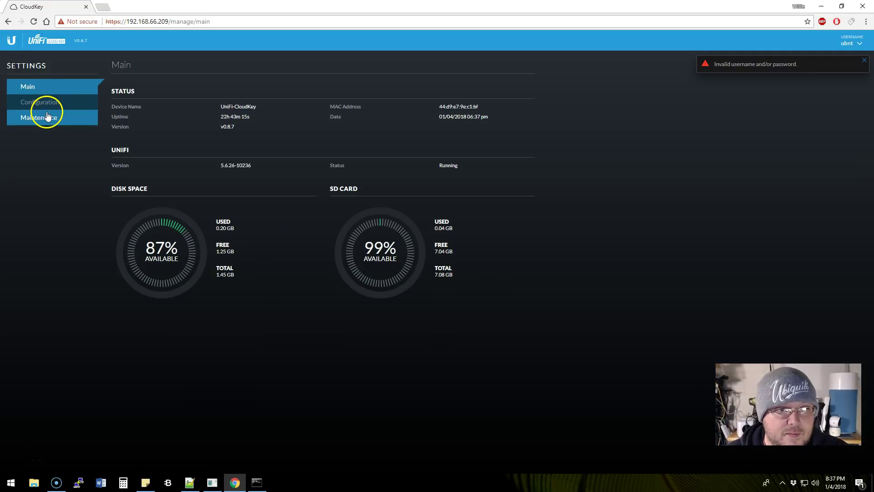
scroll(306, 264, down, 2)
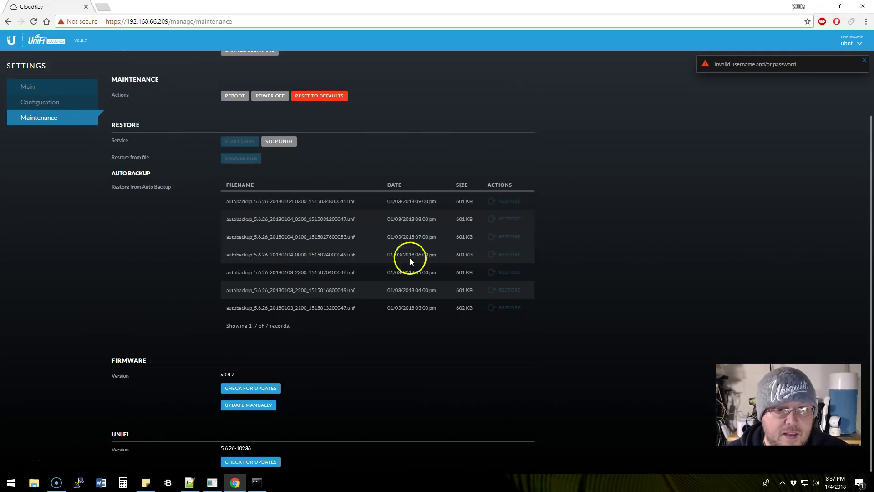